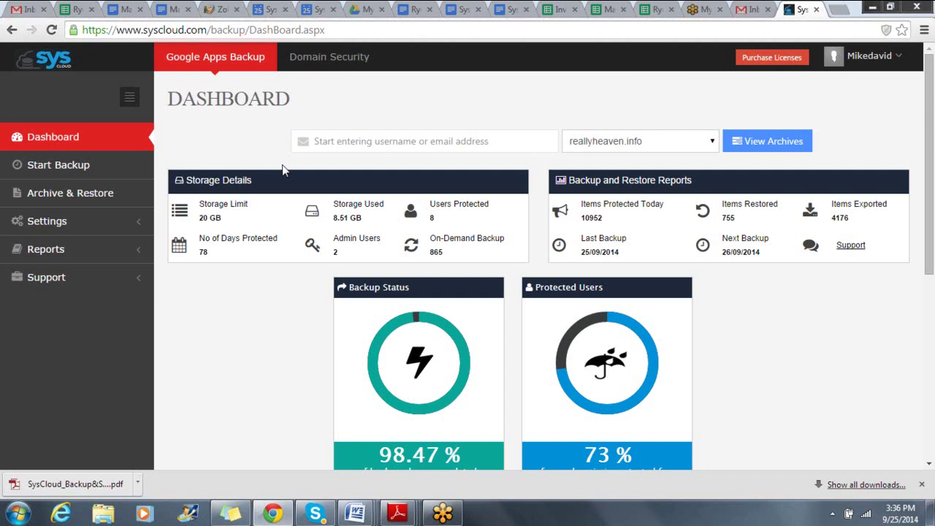
Add the first domain user to the backup list, using 1 of 13 licences
left_click(64, 176)
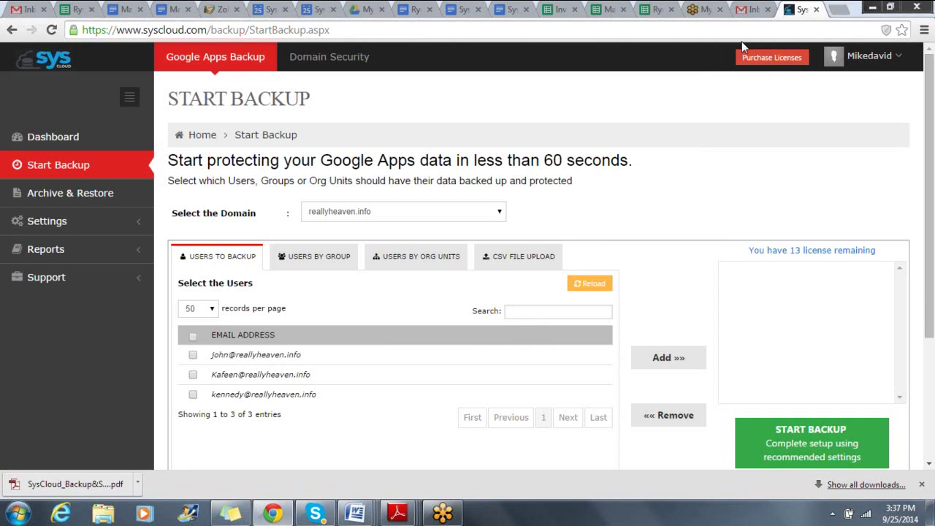
left_click(320, 257)
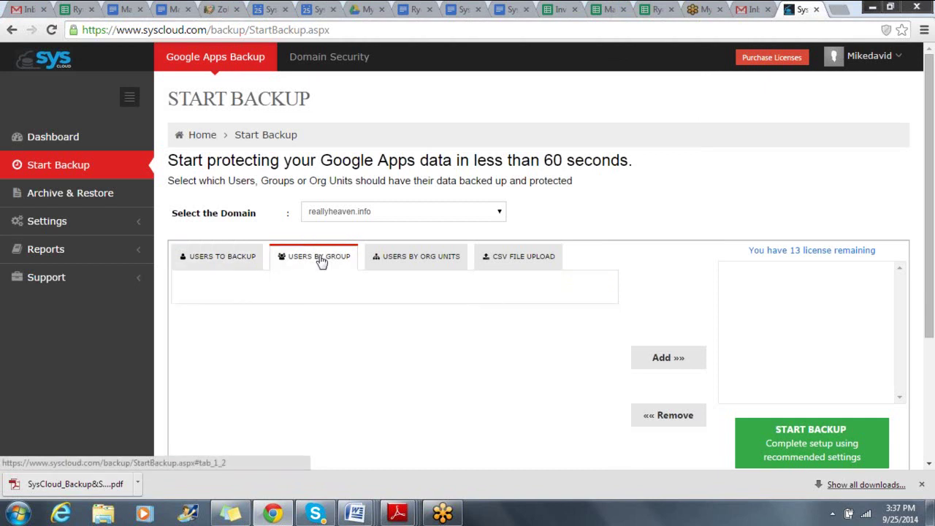
left_click(438, 260)
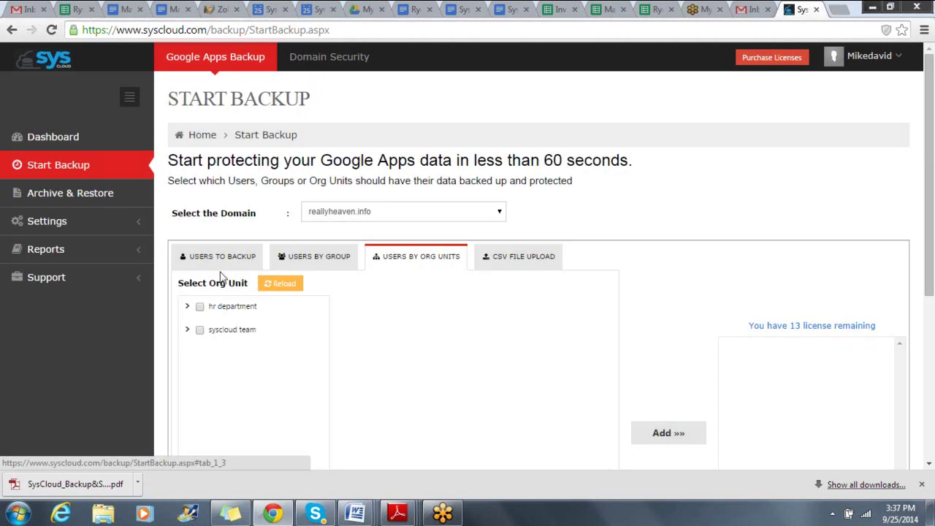
left_click(217, 260)
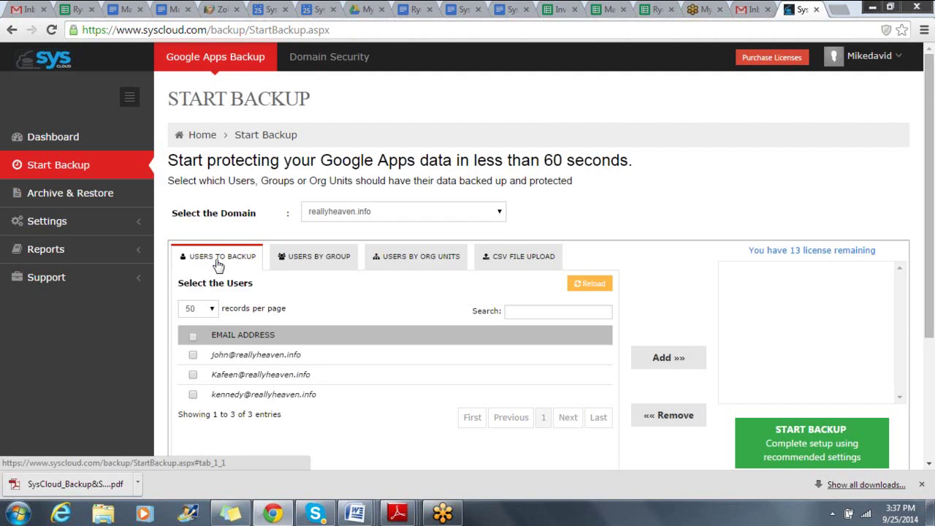
scroll(760, 292, "down", 1)
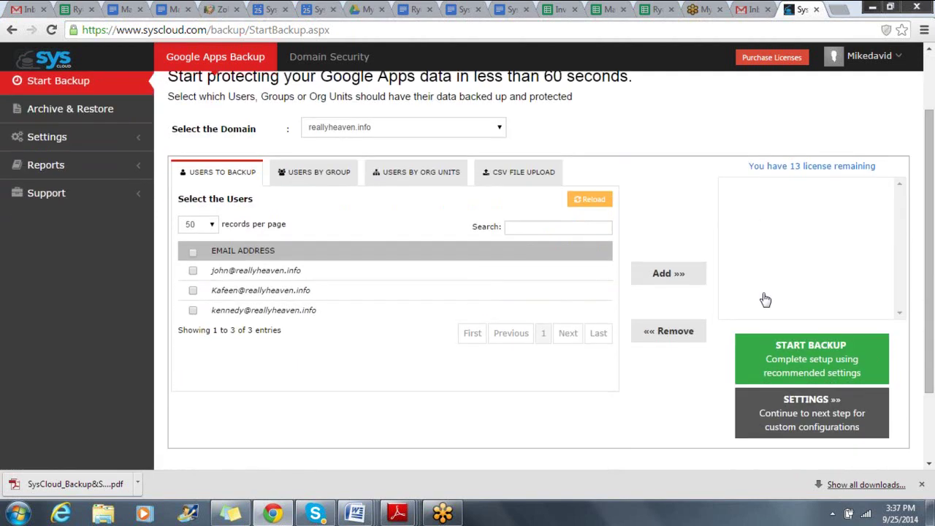
left_click(193, 271)
left_click(658, 276)
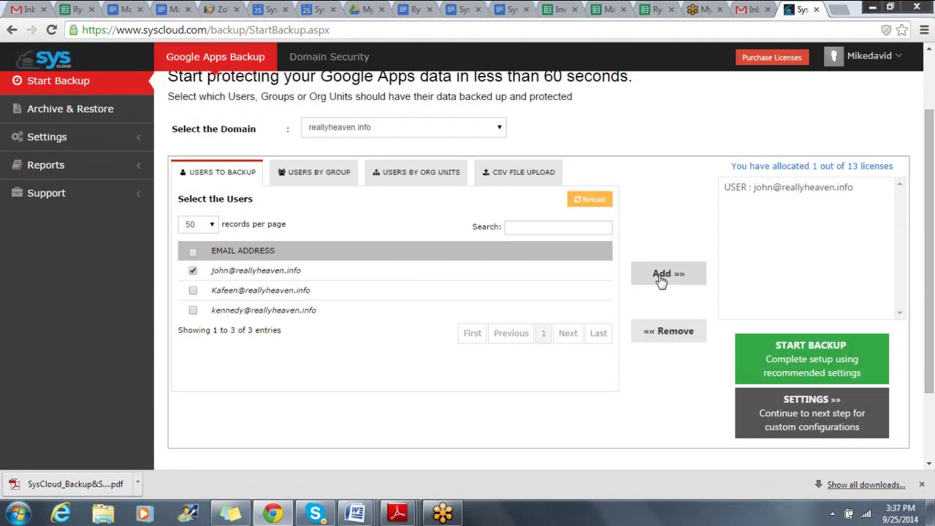
Turn off Google Contact backup, leaving Drive, Mail, Site and Calendar on
left_click(787, 400)
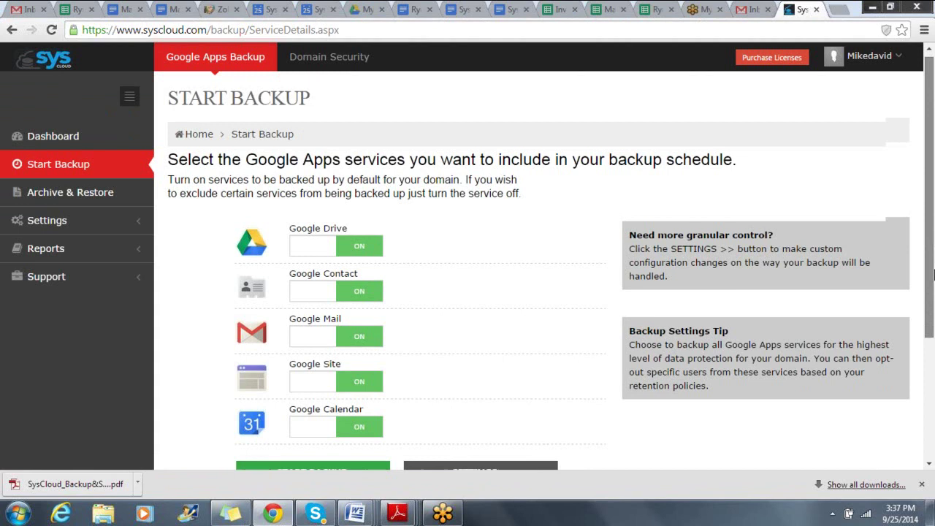
left_click_drag(933, 273, 933, 351)
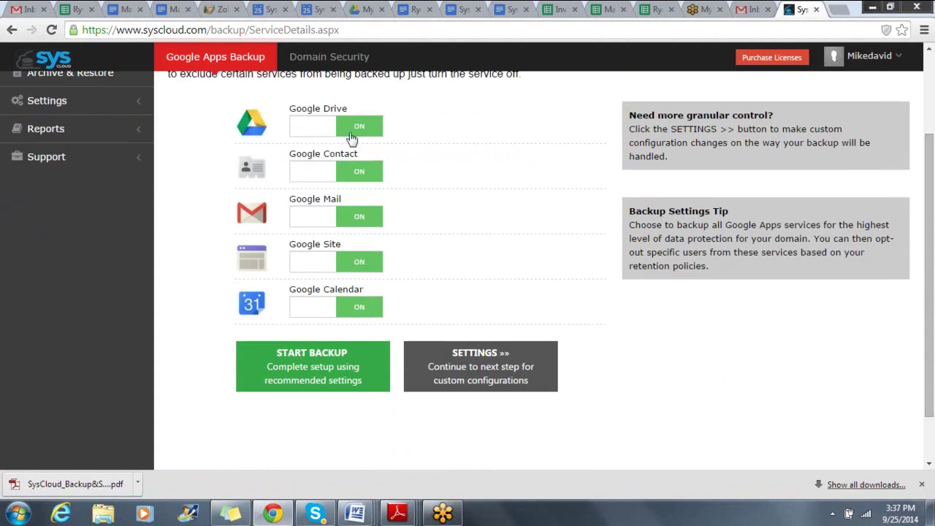
left_click(317, 175)
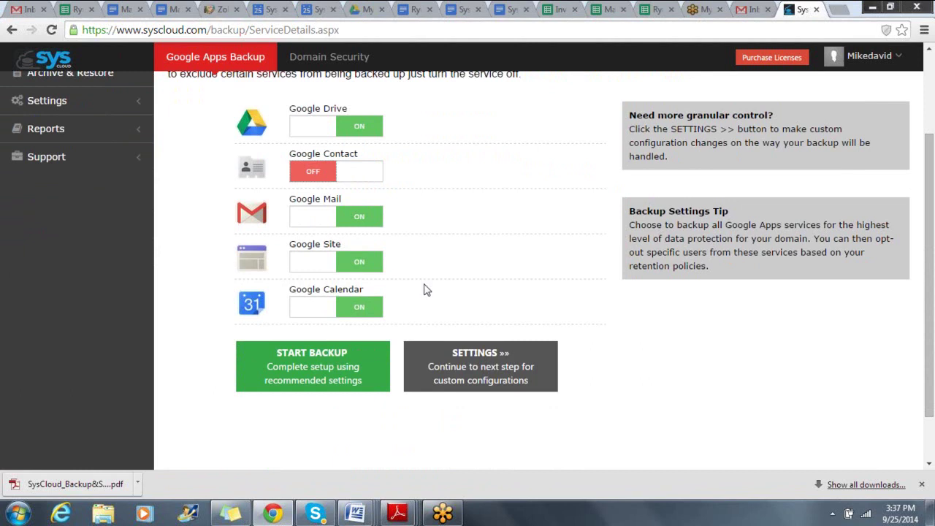
Set the number of document revisions to 5
left_click(478, 358)
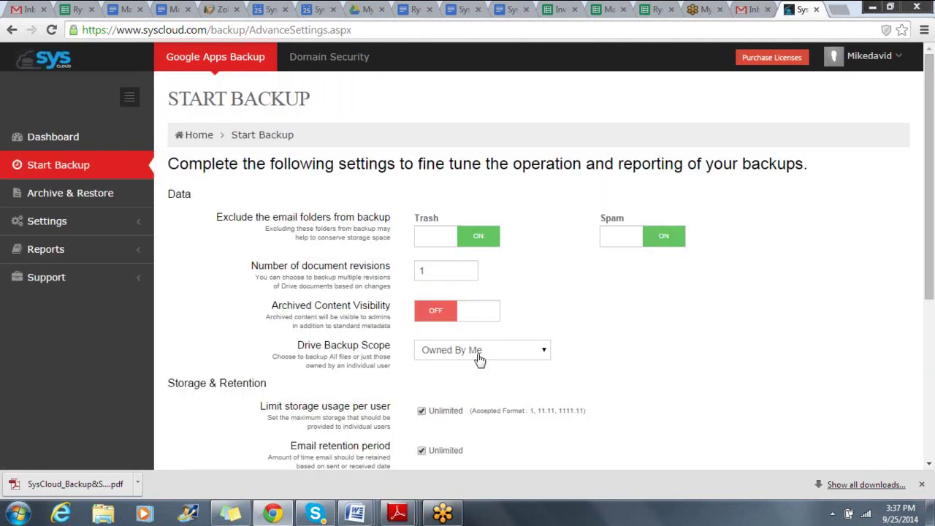
left_click_drag(924, 259, 924, 292)
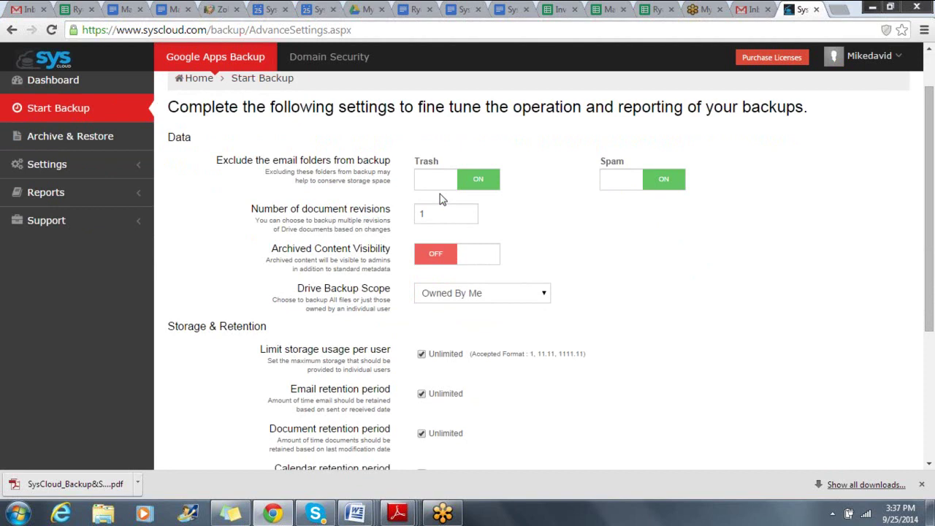
left_click(452, 213)
key("BackSpace")
type("5")
Keep the Drive scope as Owned By Me and email retention unlimited
left_click_drag(933, 241, 932, 289)
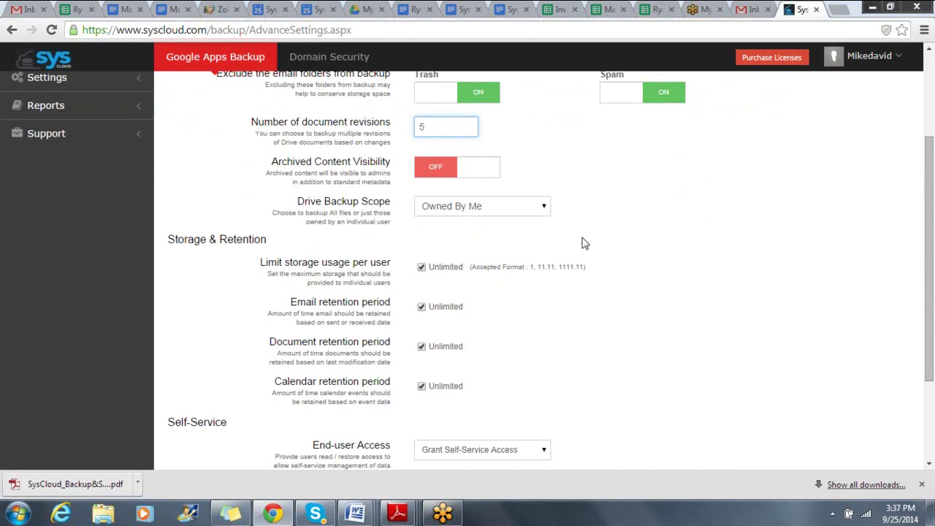
left_click(513, 212)
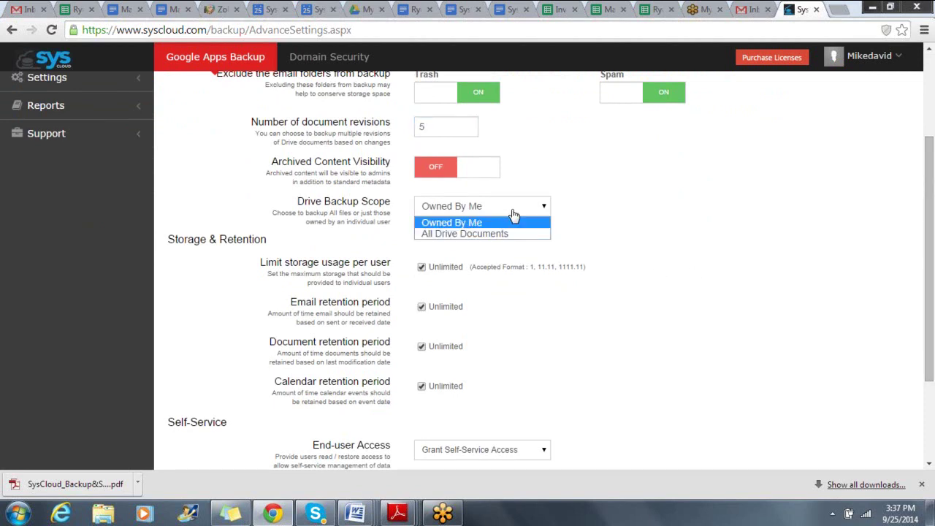
left_click(514, 215)
left_click_drag(932, 264, 932, 301)
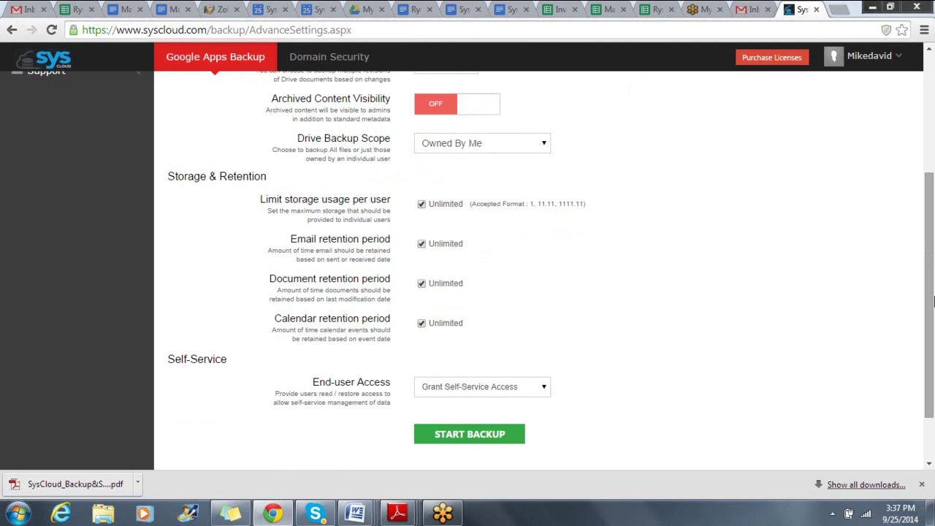
left_click(421, 244)
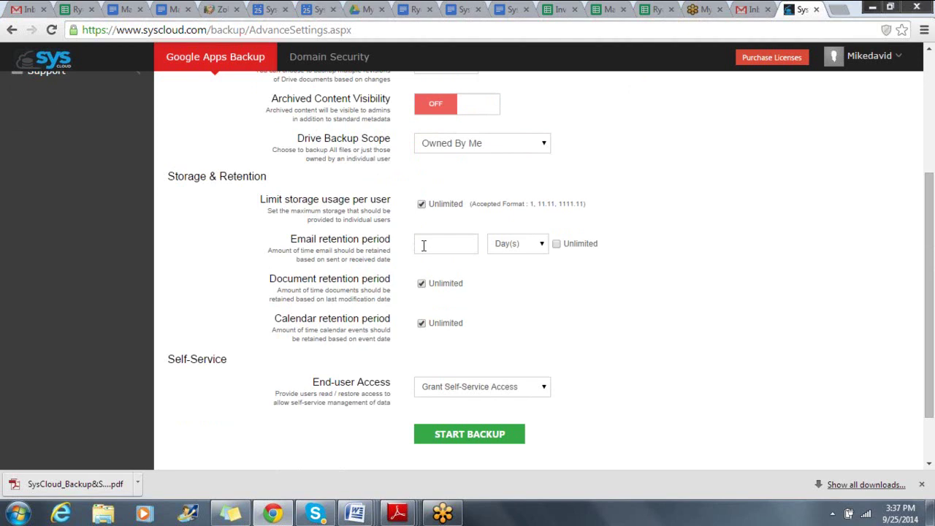
left_click(518, 244)
left_click(537, 243)
left_click(557, 244)
Keep self-service end-user access and start the backup
left_click_drag(931, 292, 933, 334)
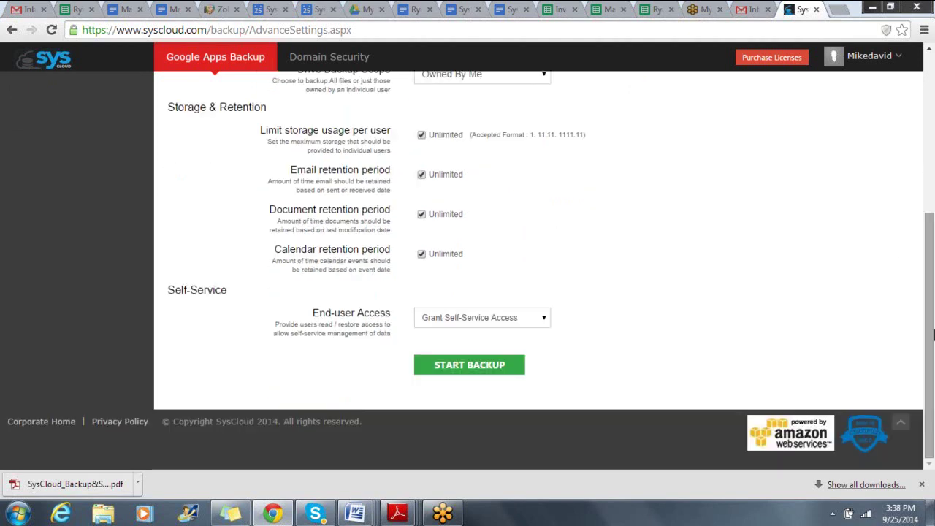
left_click(494, 324)
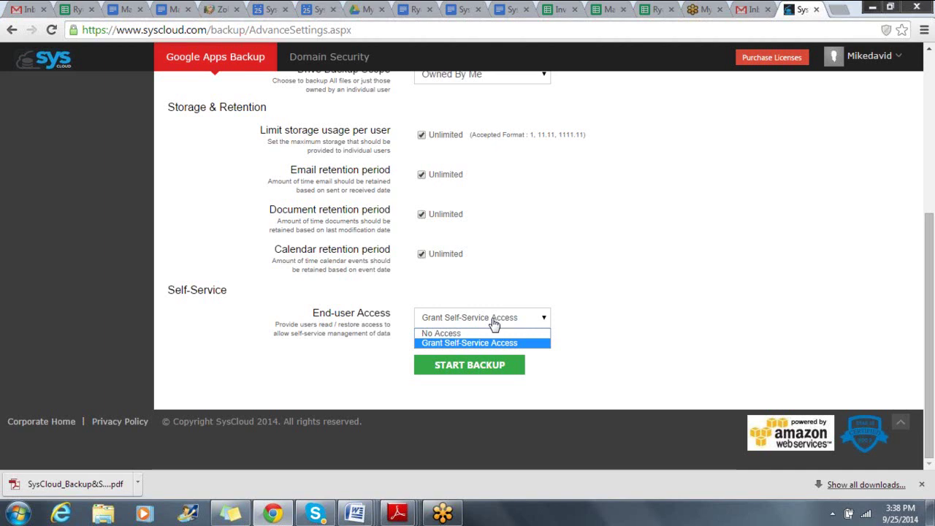
left_click(494, 323)
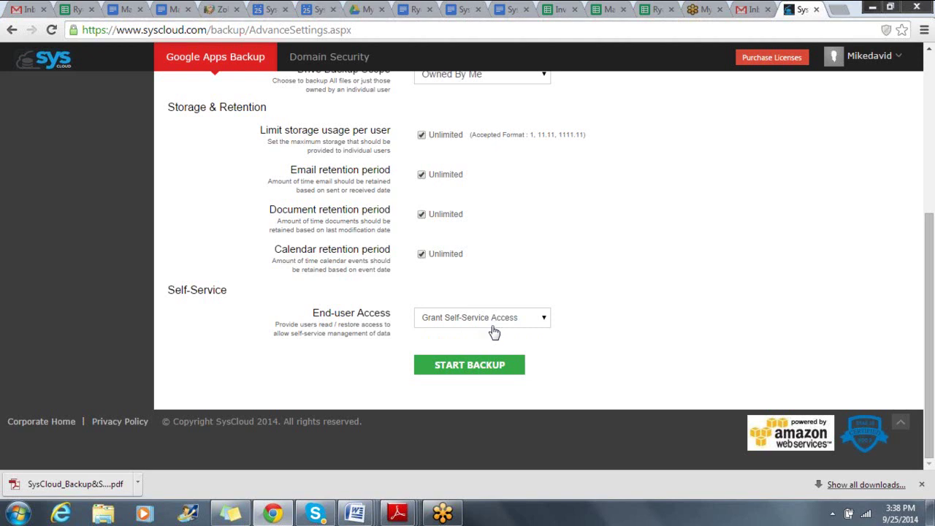
left_click(493, 366)
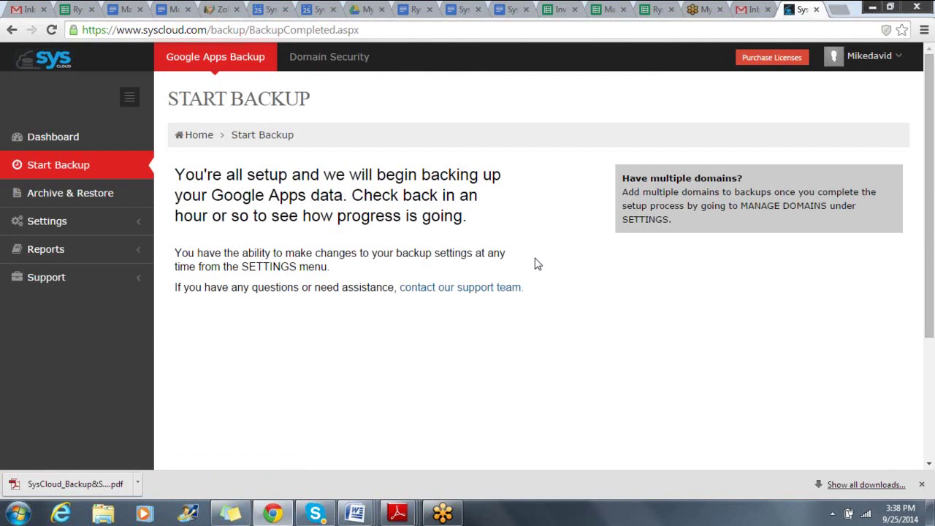
Open Archive & Restore to list each user's storage, last backup and progress
left_click(53, 204)
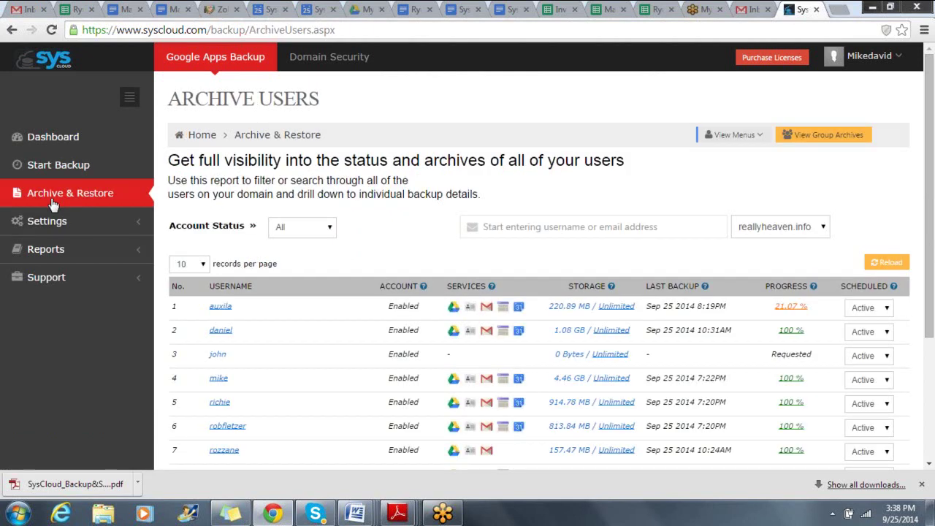
In the second user's Gmail archive, choose the INBOX folder for restore with no mails ticked
left_click(223, 332)
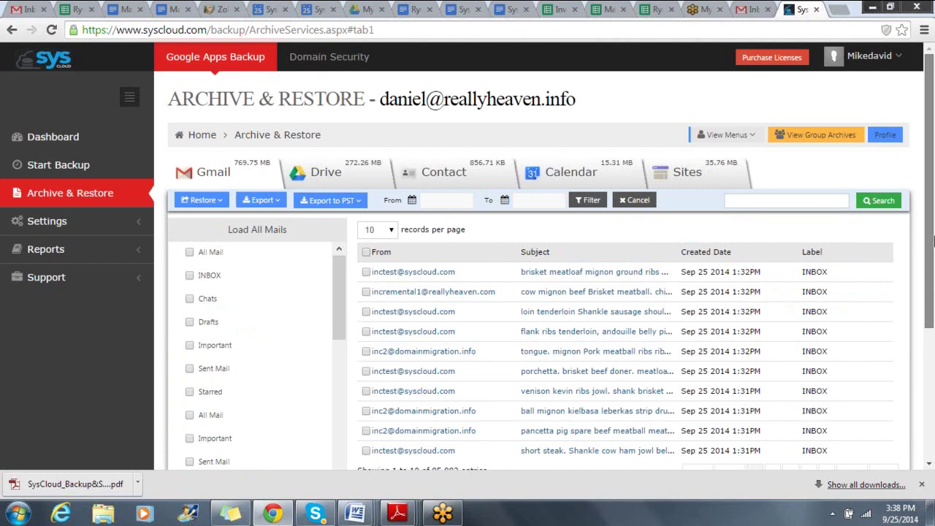
scroll(932, 241, "down", 1)
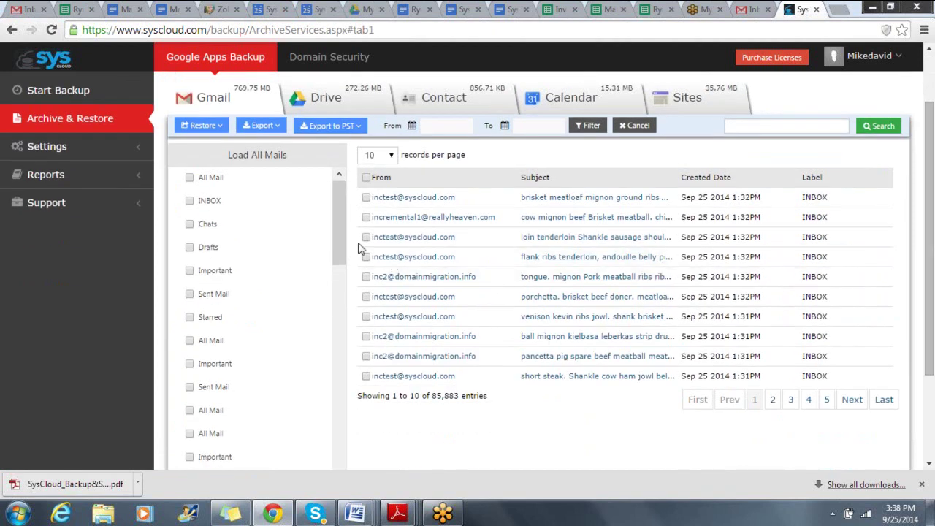
left_click(366, 236)
left_click(366, 217)
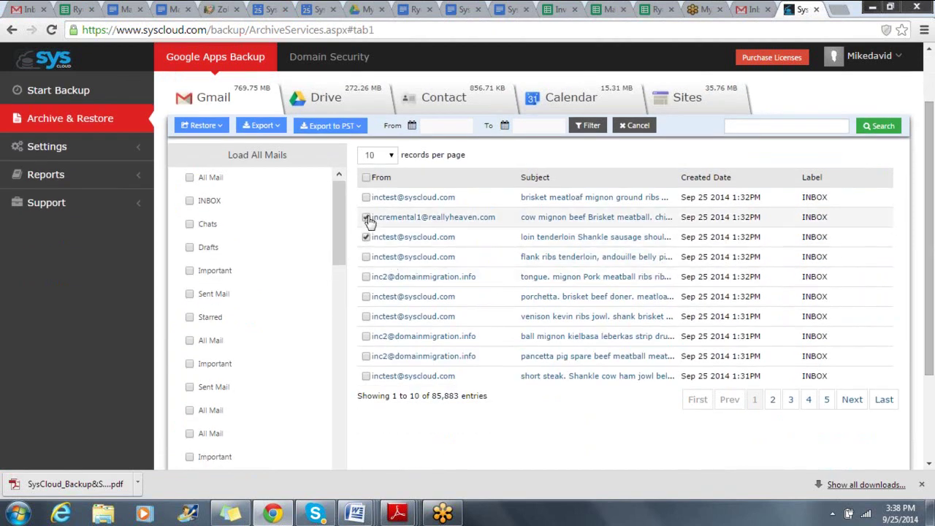
left_click(212, 127)
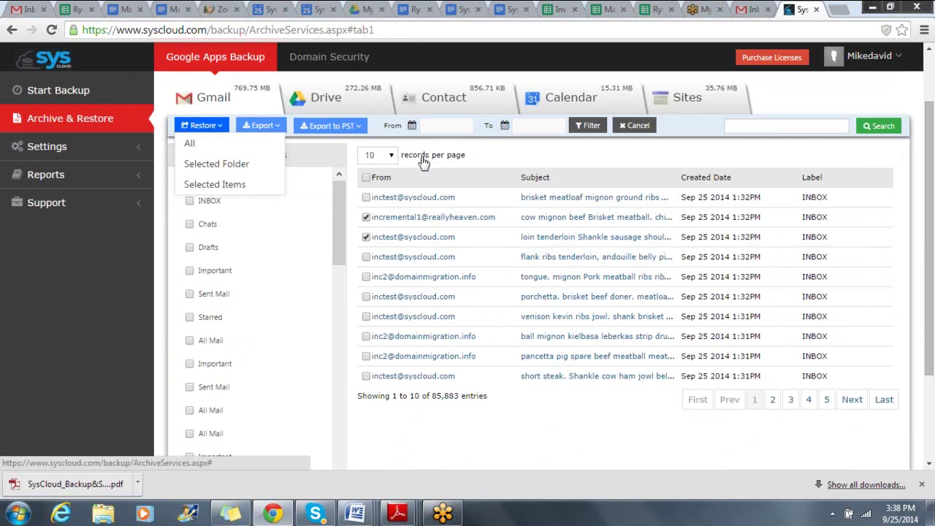
left_click(366, 217)
left_click(367, 238)
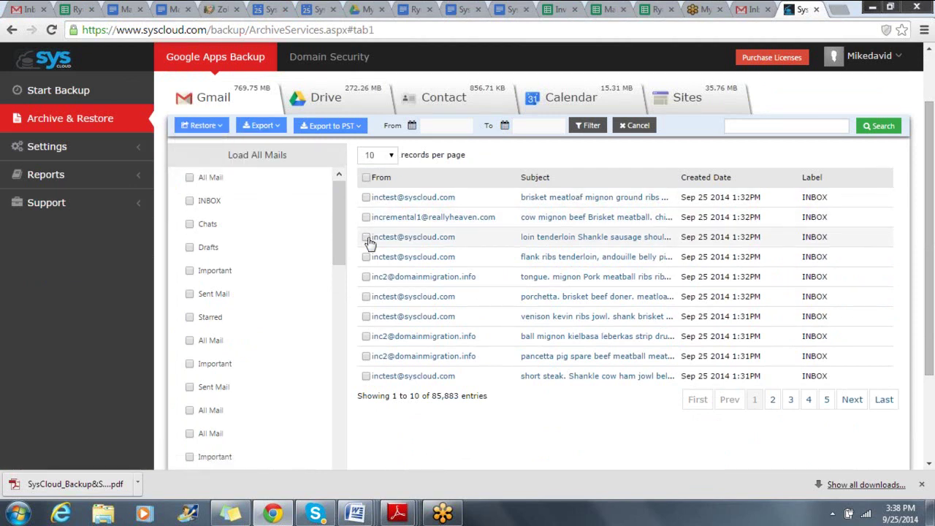
left_click(190, 202)
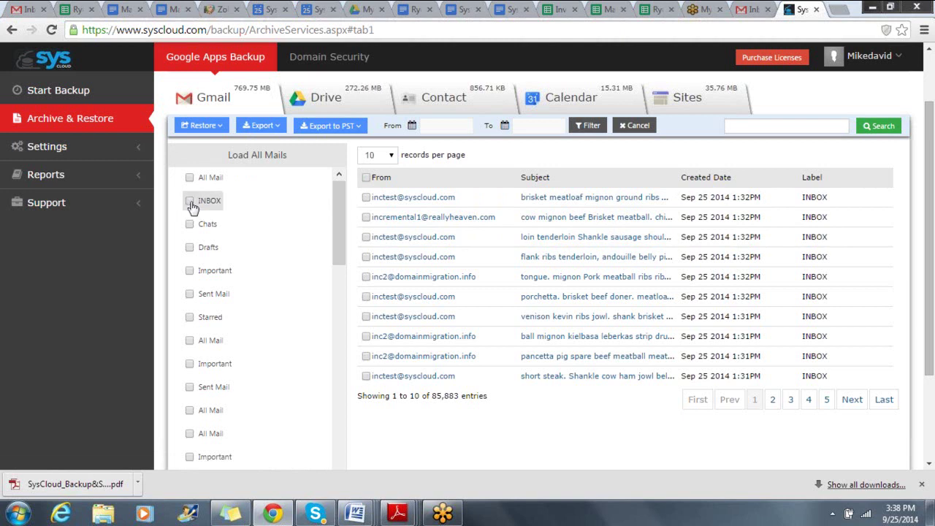
left_click(200, 133)
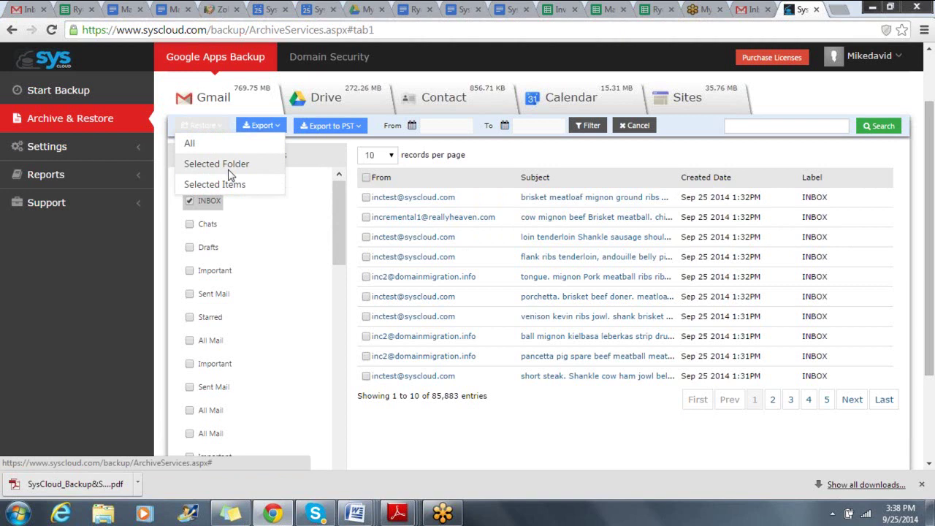
left_click(225, 167)
left_click(336, 241)
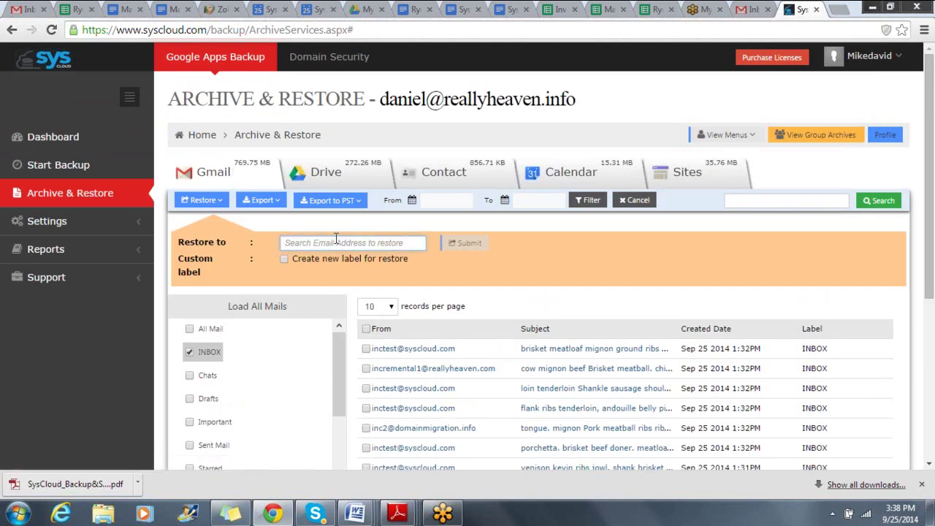
type("dan")
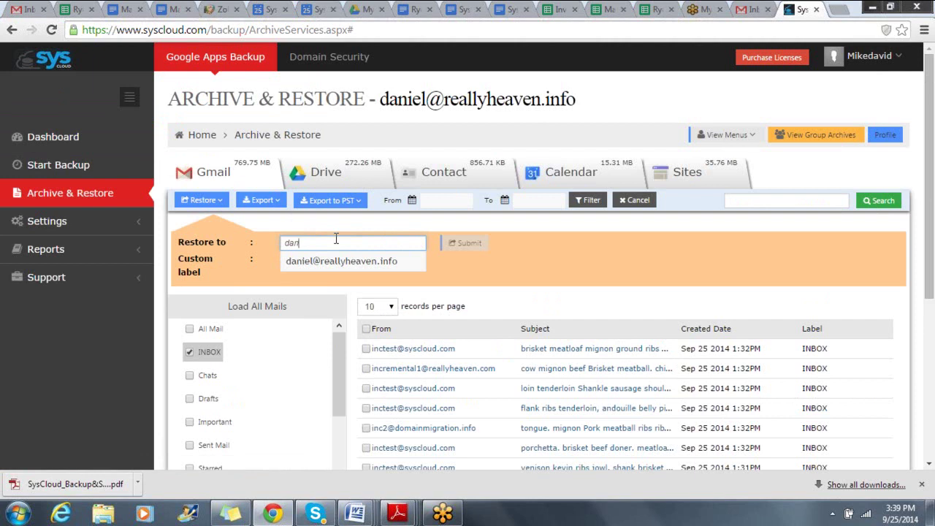
key("BackSpace")
key("BackSpace")
key("BackSpace")
type("richie")
left_click(340, 266)
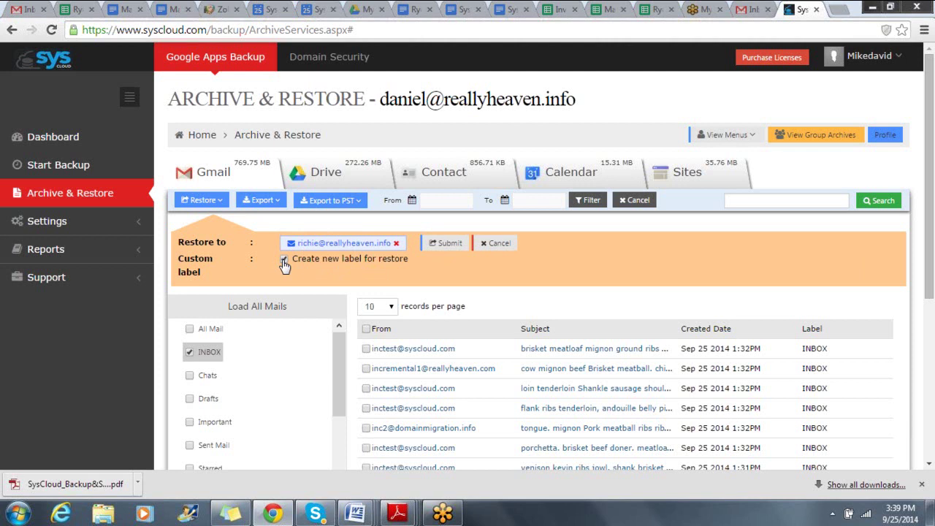
left_click(489, 243)
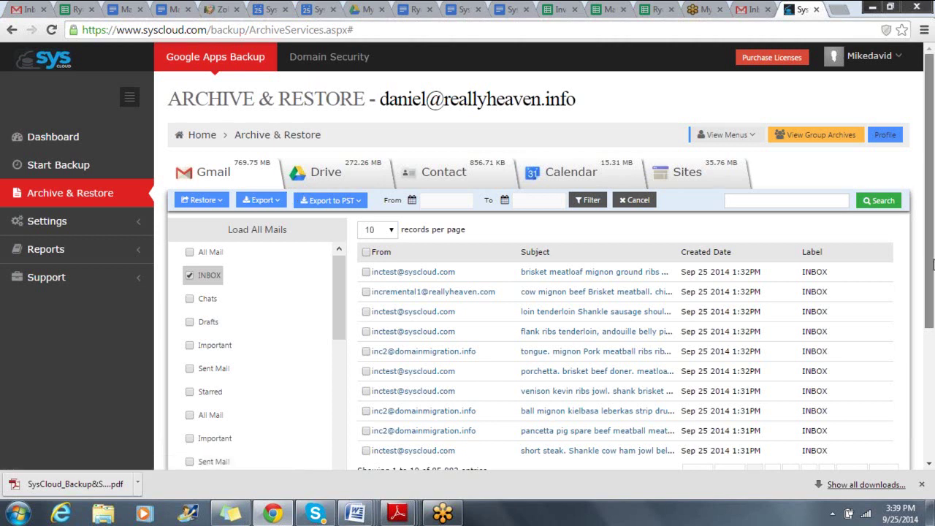
Search the Gmail archive for 'brisket', narrowing it to 8,004 mails
scroll(656, 217, "down", 1)
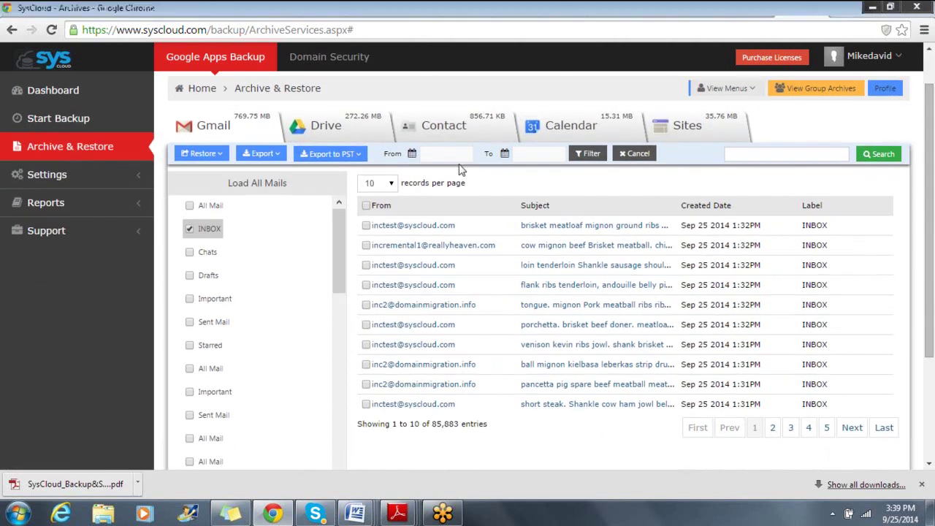
left_click(442, 154)
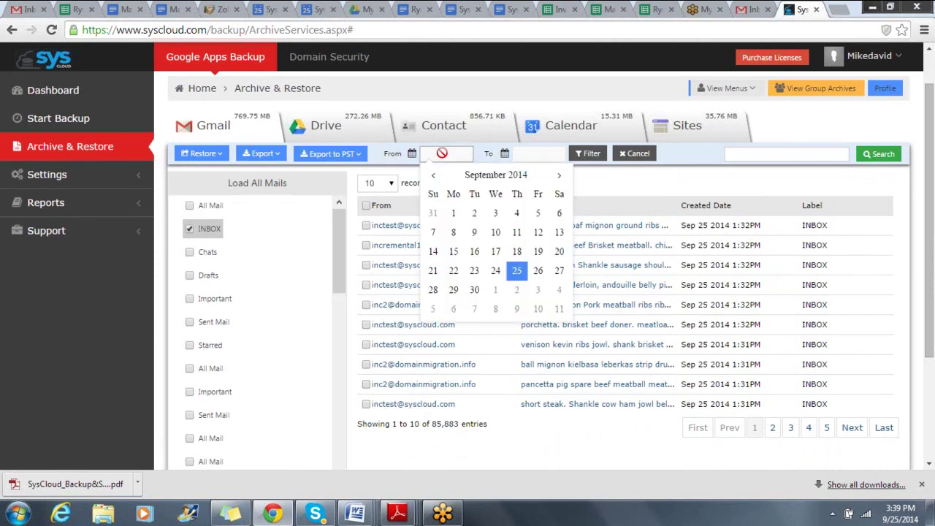
left_click(787, 157)
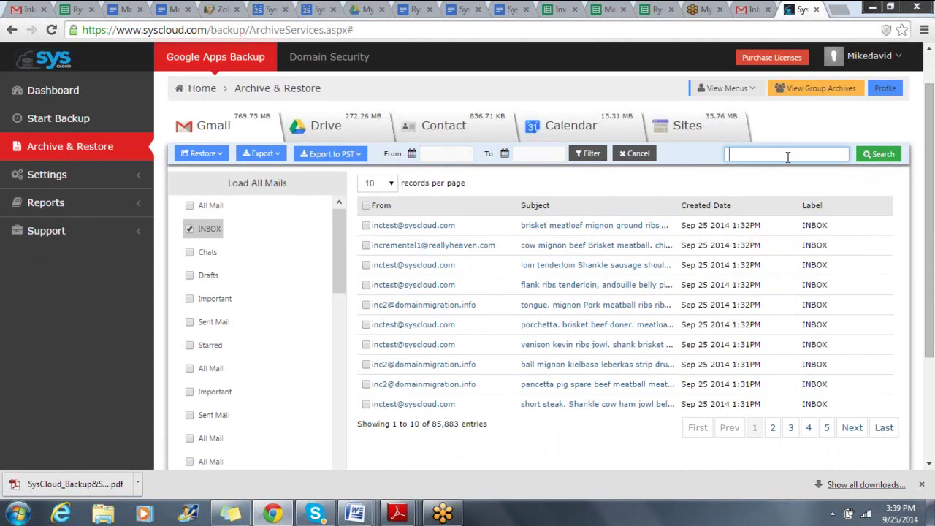
type("brisket")
left_click(879, 160)
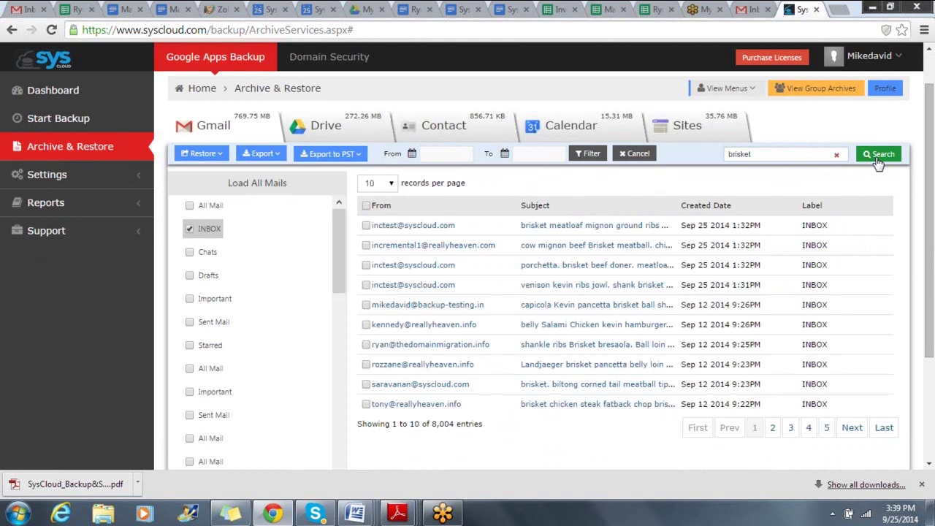
Tick the porchetta and venison result messages
left_click_drag(932, 228, 933, 252)
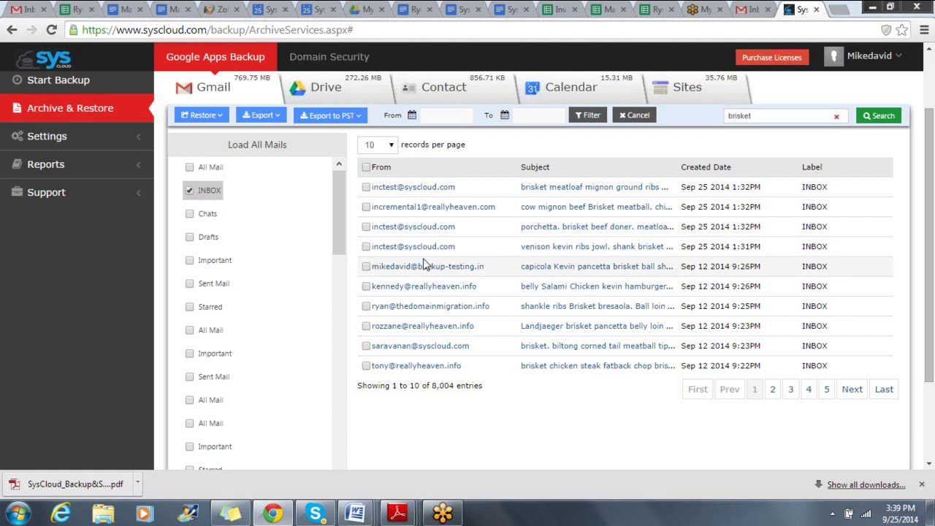
left_click(366, 227)
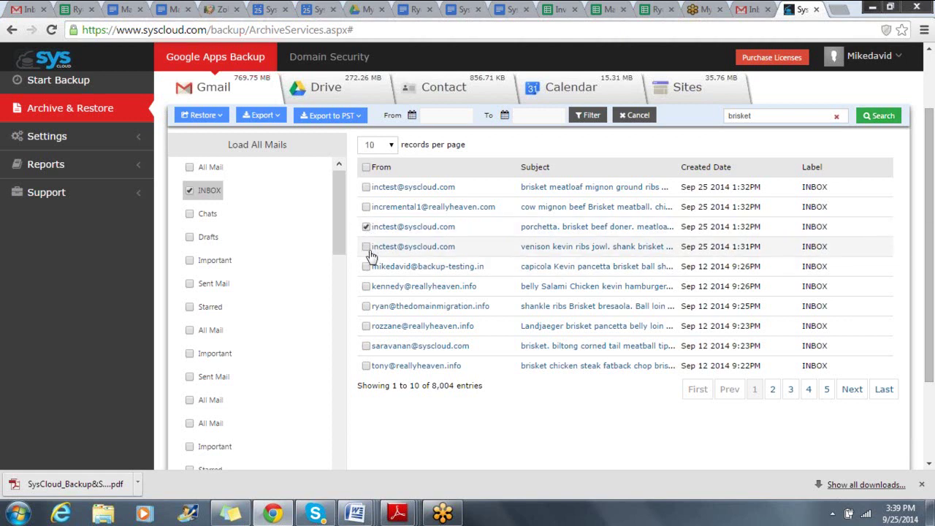
left_click(366, 247)
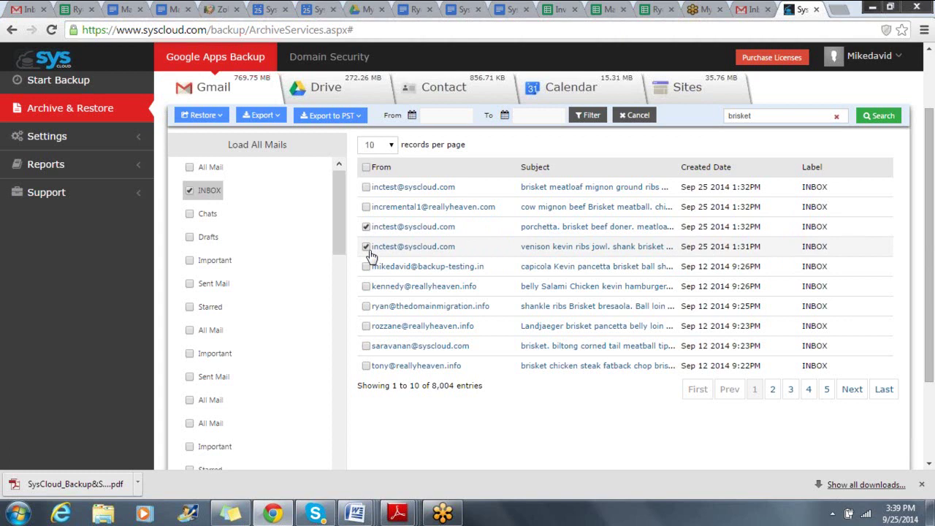